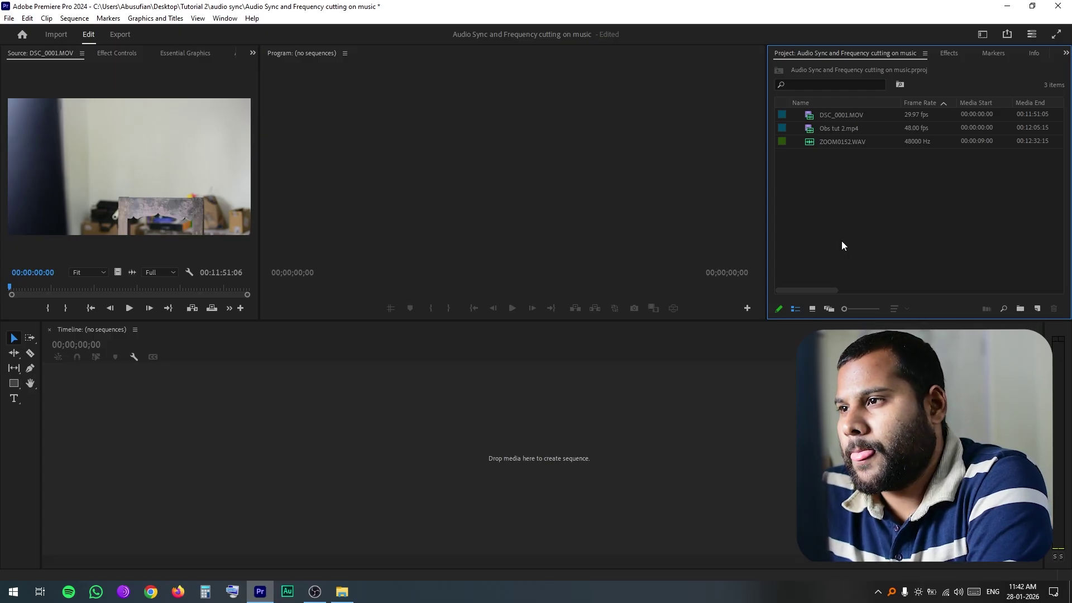
left_click_drag(845, 216, 872, 110)
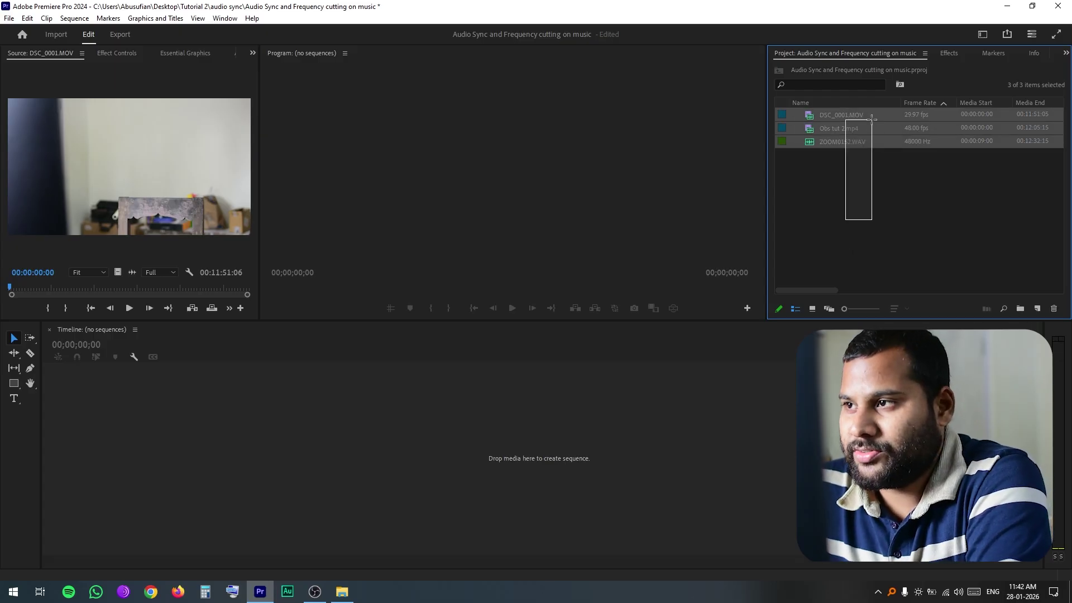
left_click(859, 196)
left_click(848, 115)
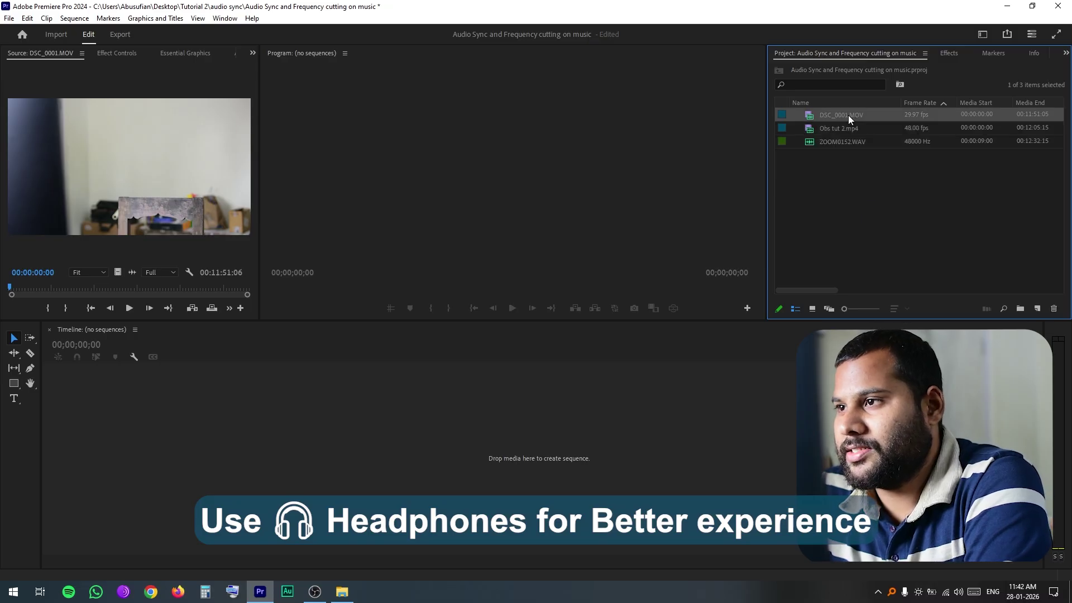
left_click(860, 129)
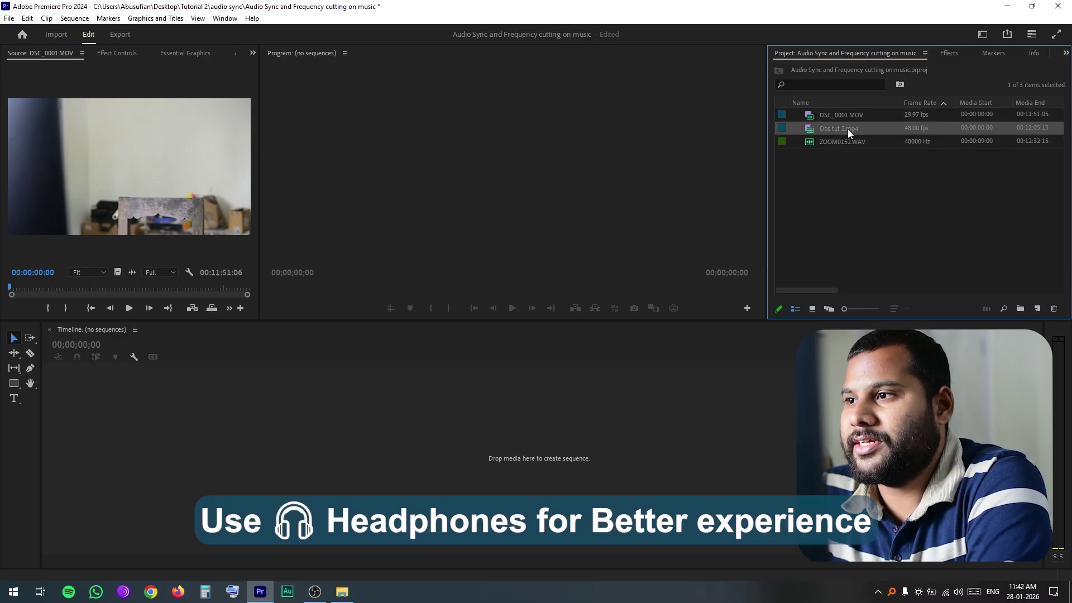
left_click(848, 142)
left_click_drag(849, 143, 838, 209)
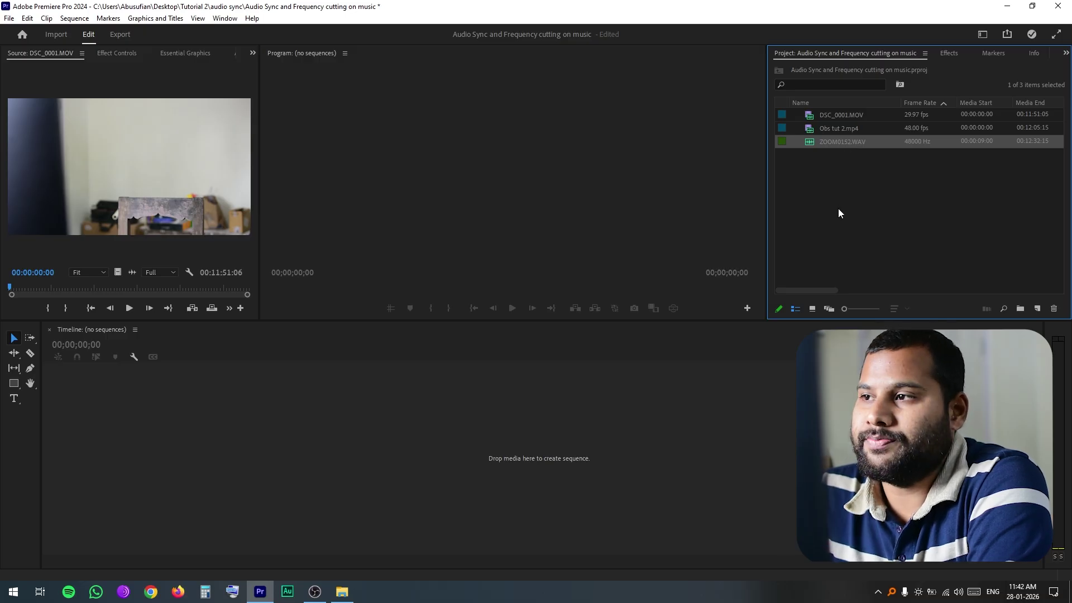
- Change the audio channel preset of the DSC_0001.MOV clip to Stereo
left_click(858, 119)
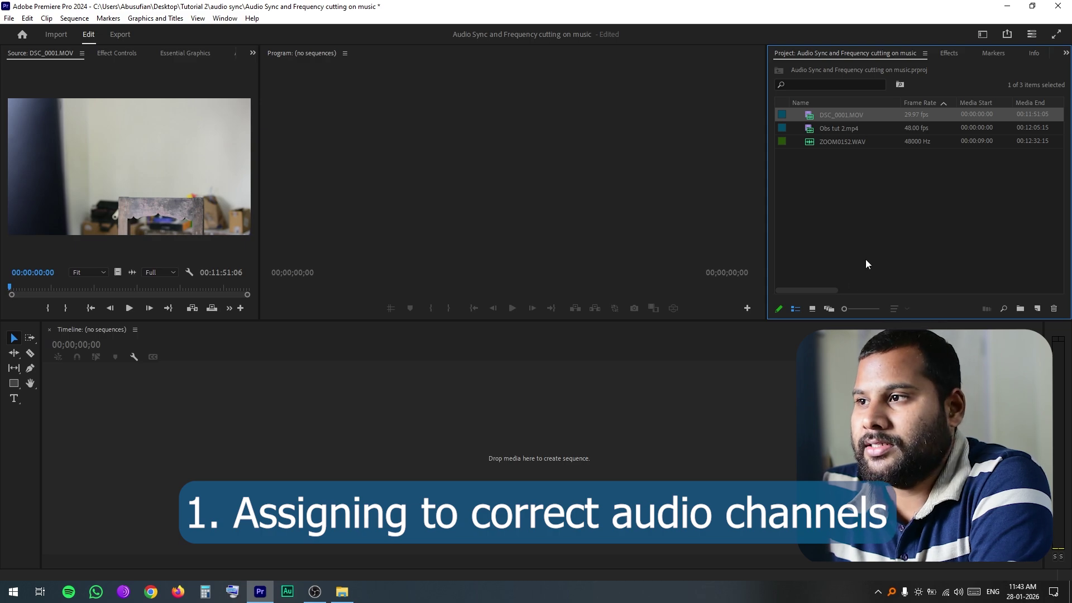
right_click(860, 115)
mouse_move(915, 134)
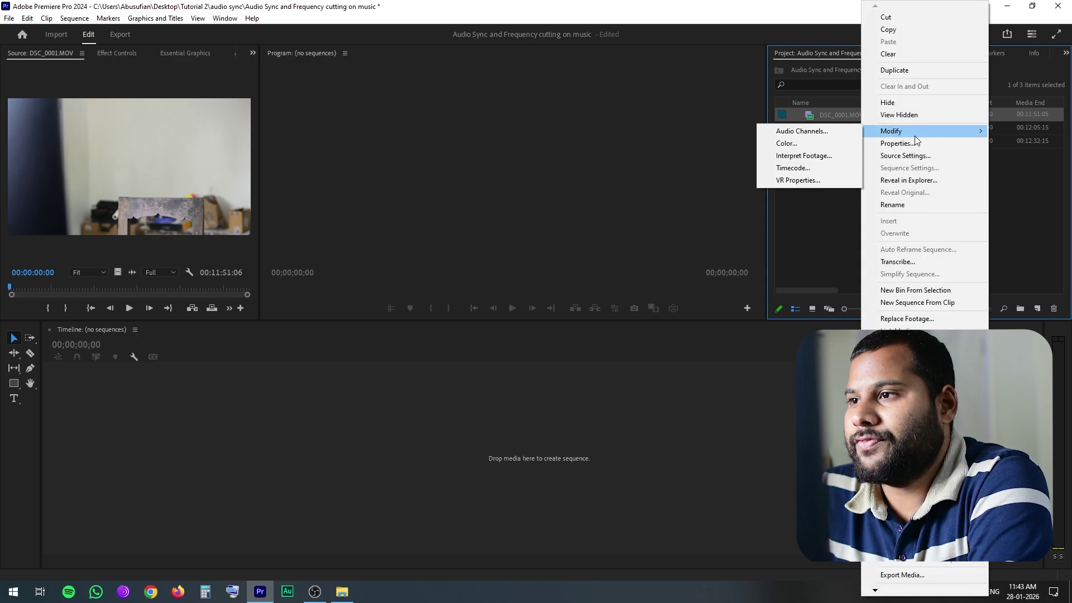
left_click(827, 132)
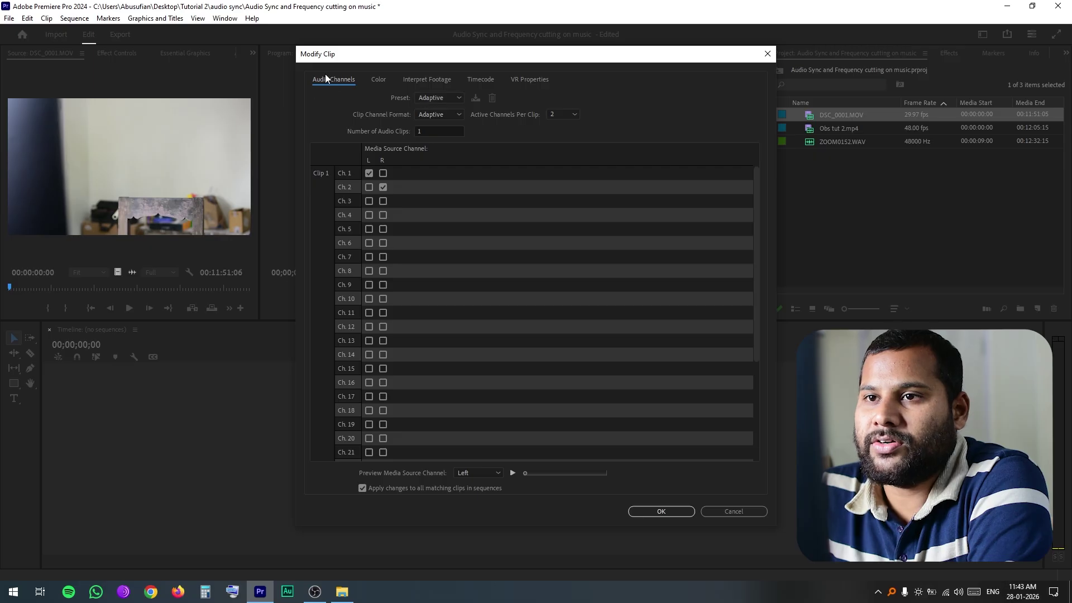
left_click(443, 99)
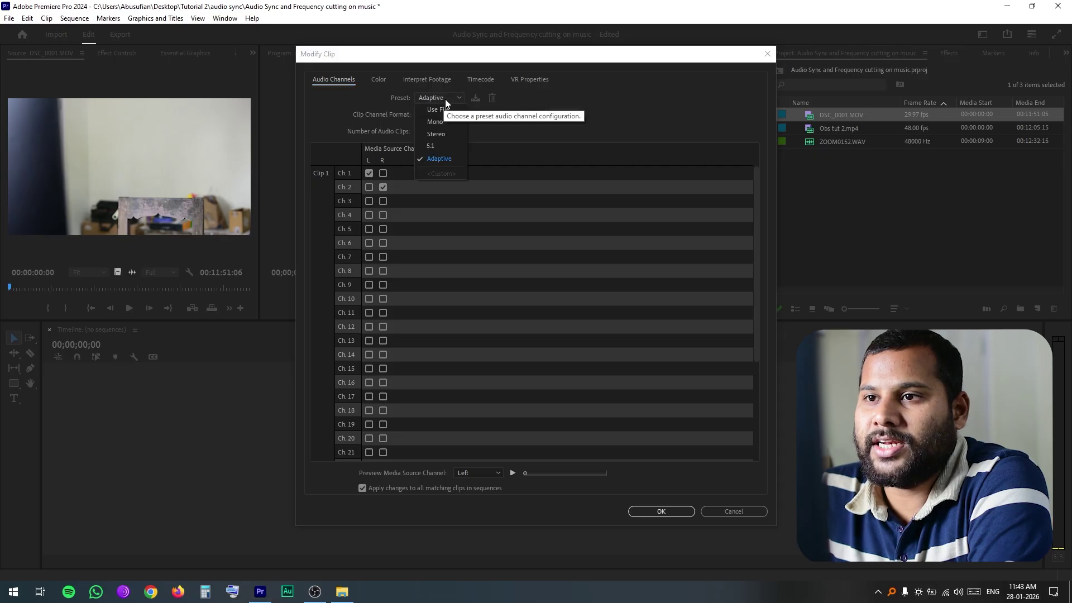
left_click(436, 134)
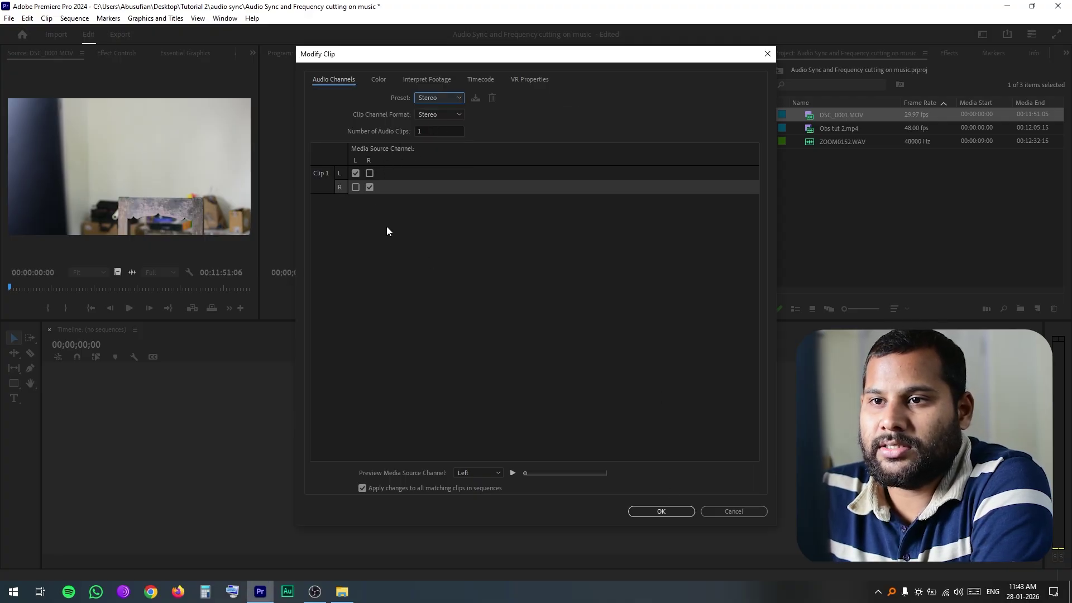
left_click(661, 511)
- Change the audio channel preset of the Obs tut 2.mp4 clip to Stereo
left_click(838, 129)
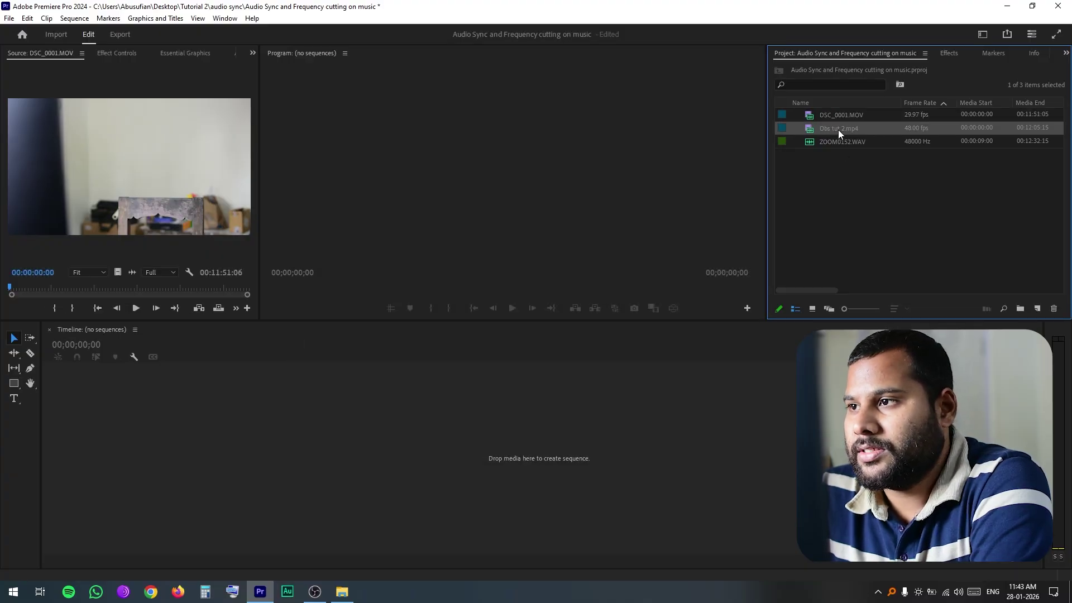
right_click(839, 129)
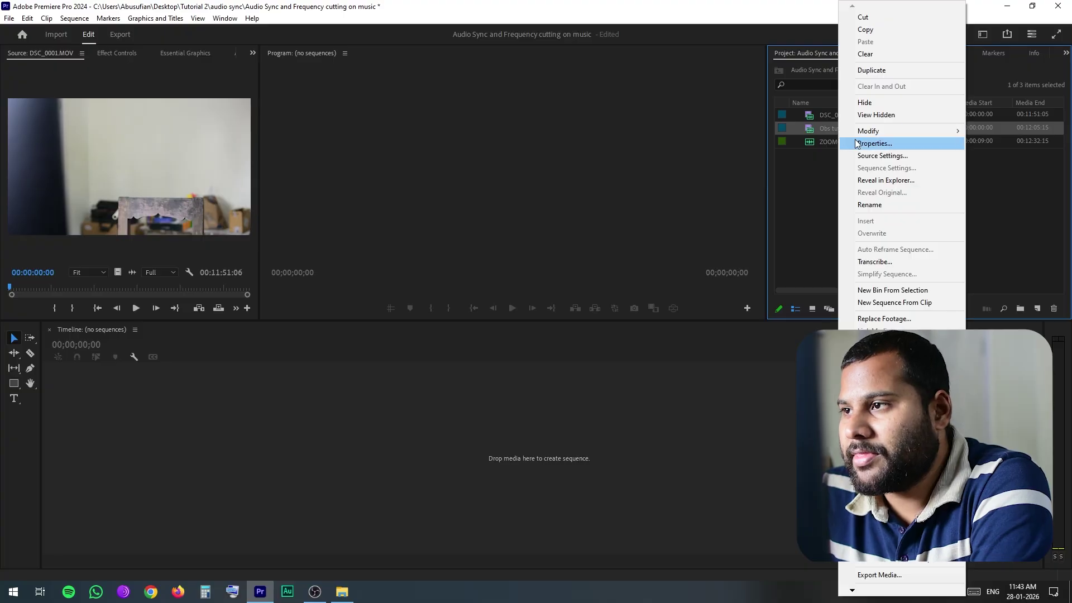
mouse_move(866, 134)
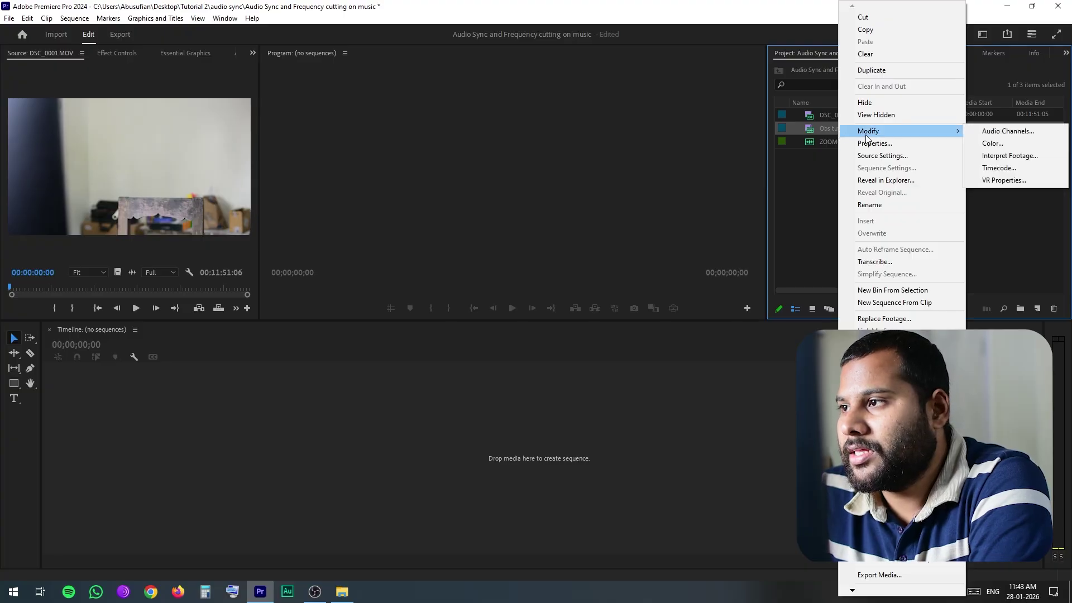
left_click(1013, 132)
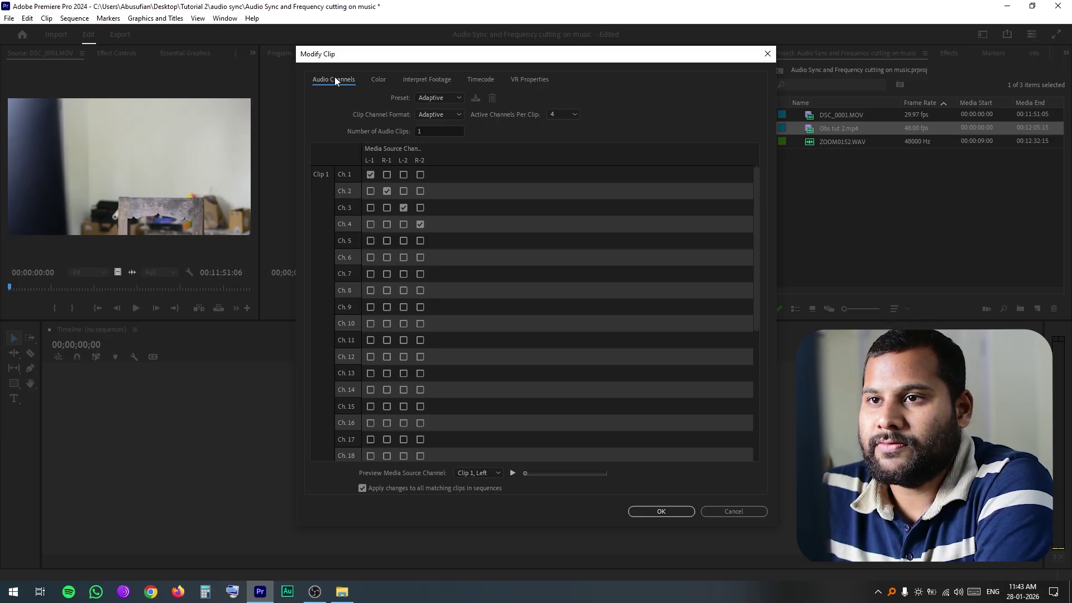
left_click(457, 98)
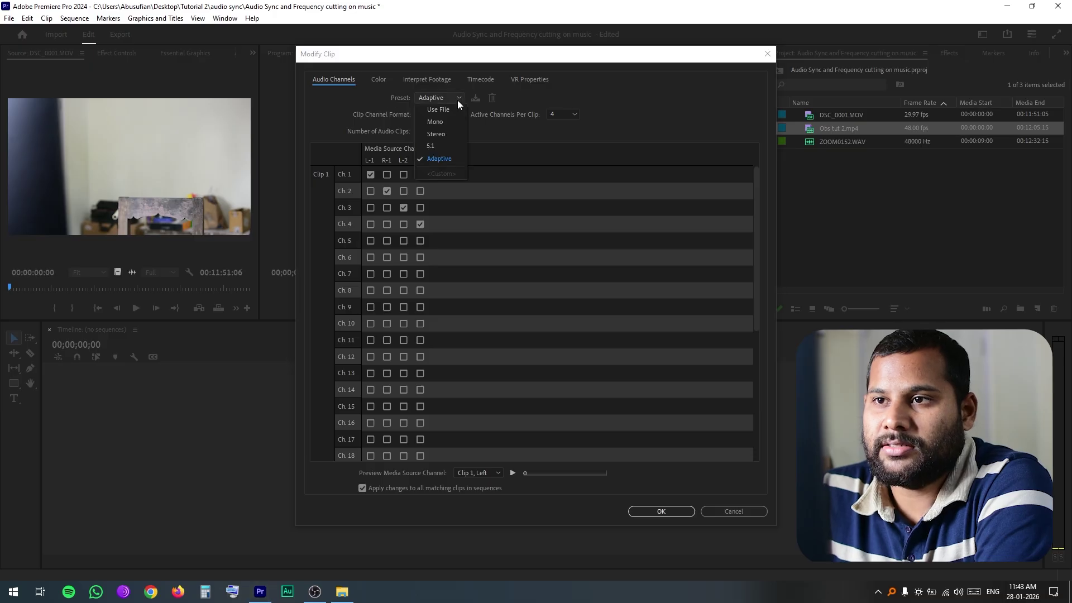
left_click(449, 138)
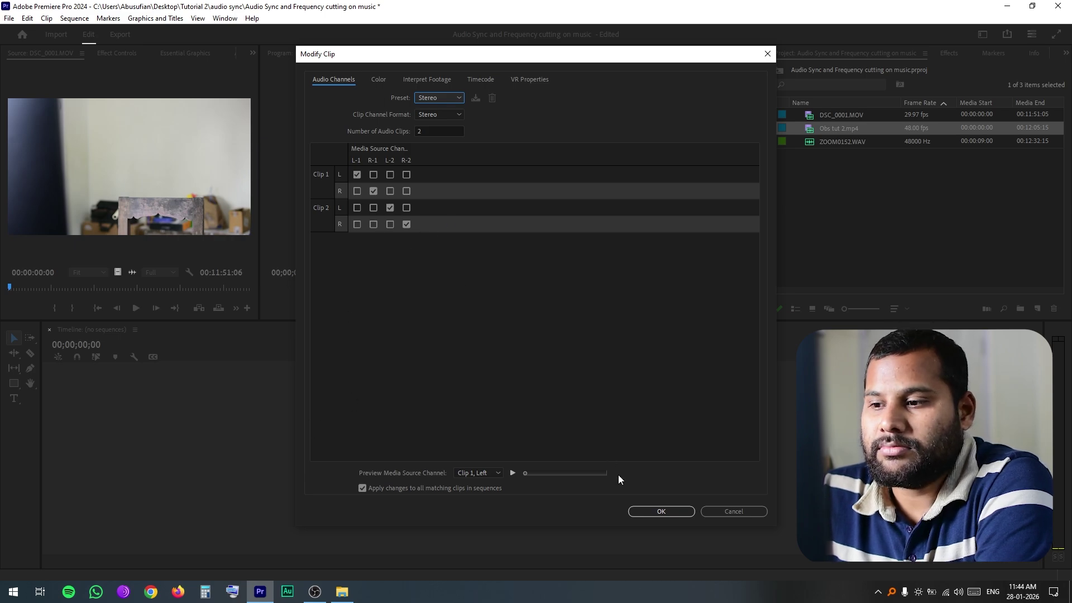
left_click(657, 512)
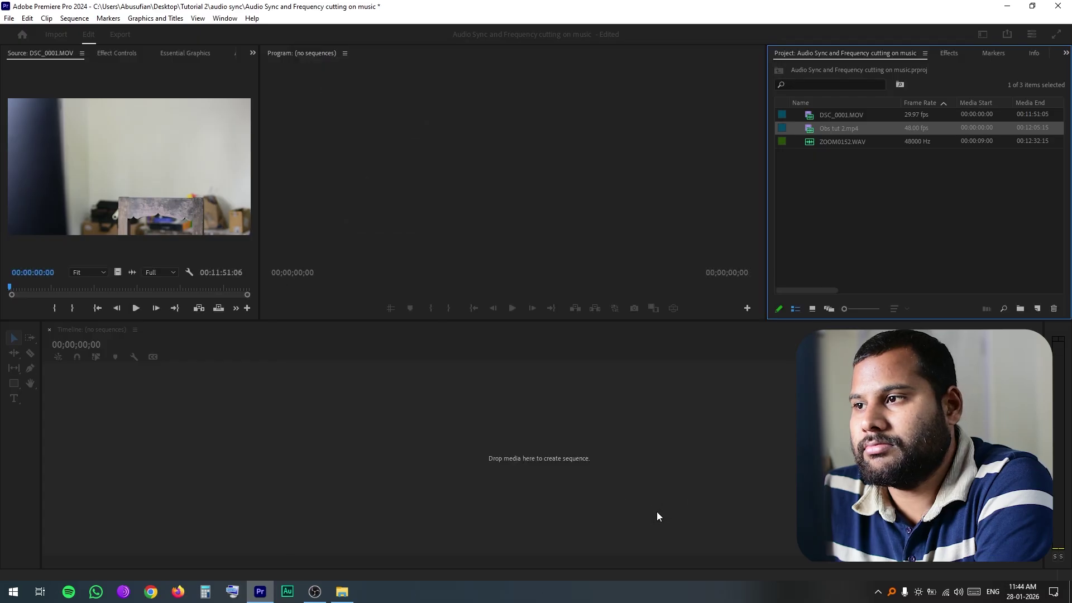
- Change the audio channel preset of the ZOOM0152.WAV recording to Mono
left_click(846, 143)
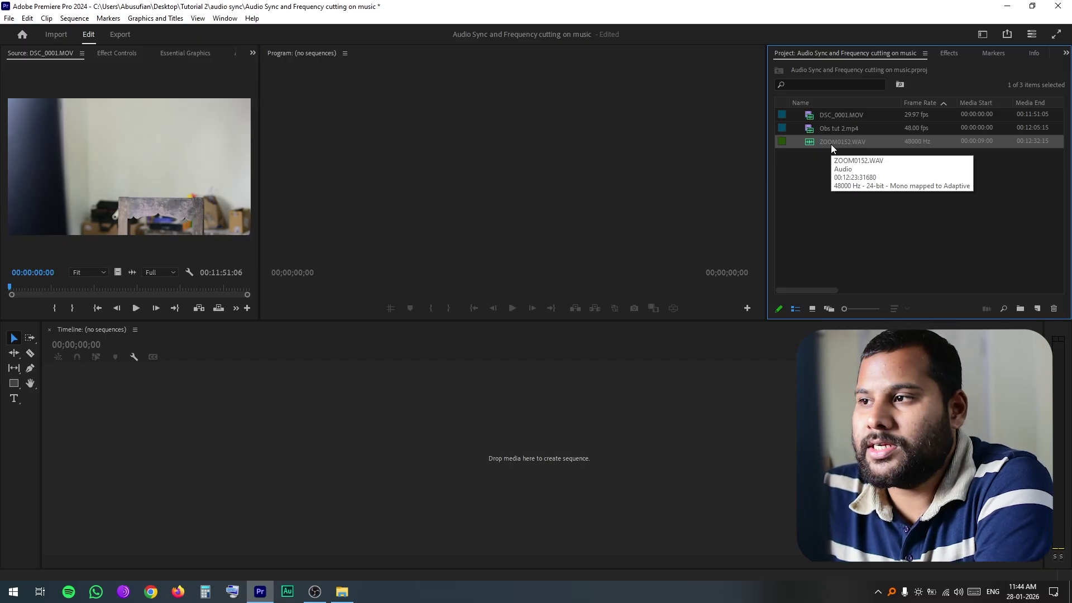
right_click(831, 146)
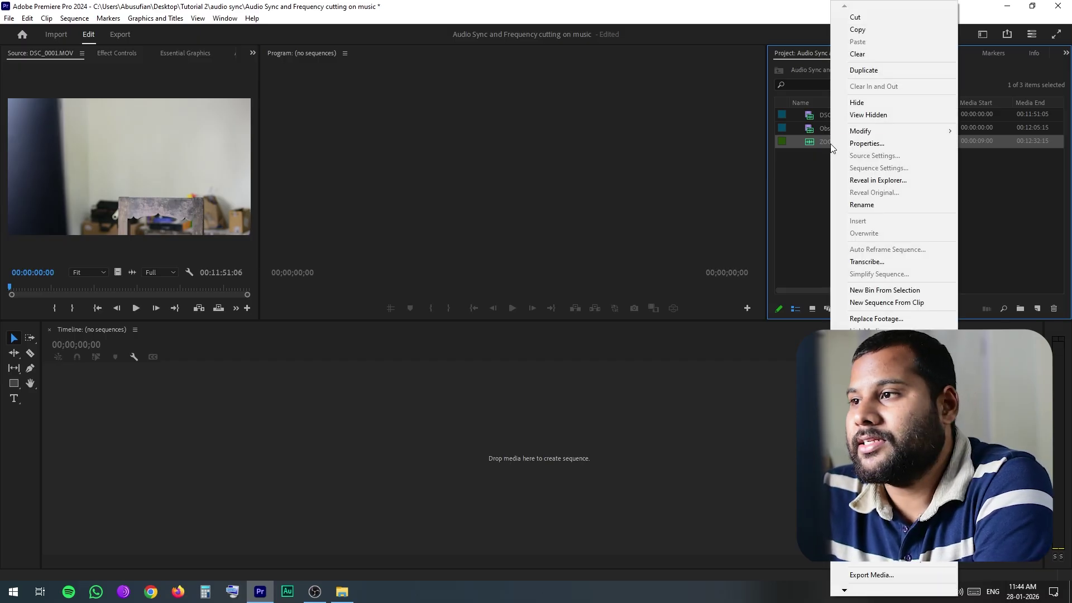
mouse_move(866, 132)
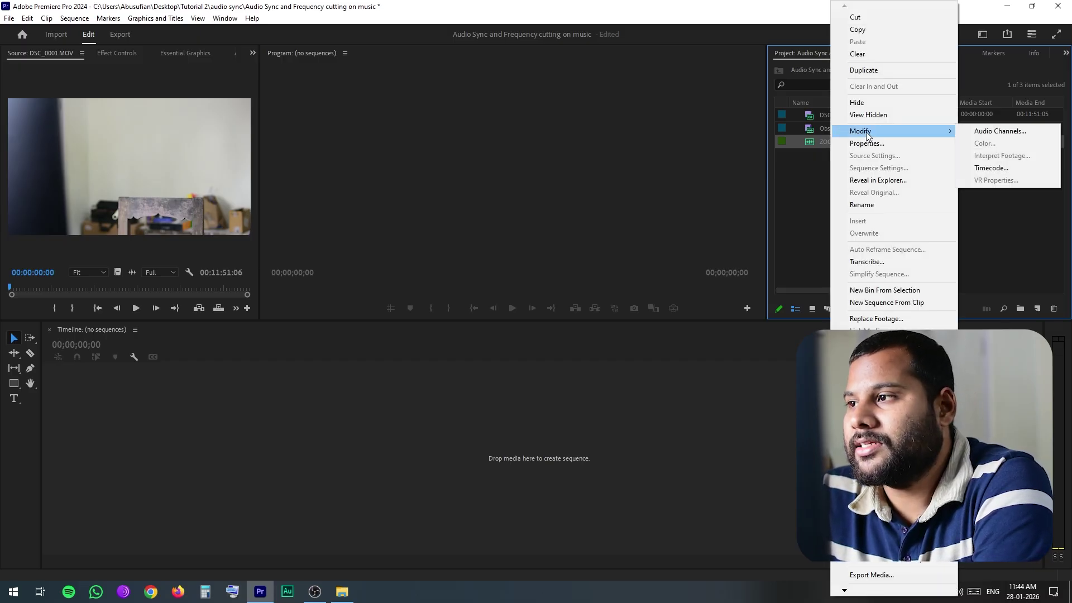
left_click(999, 132)
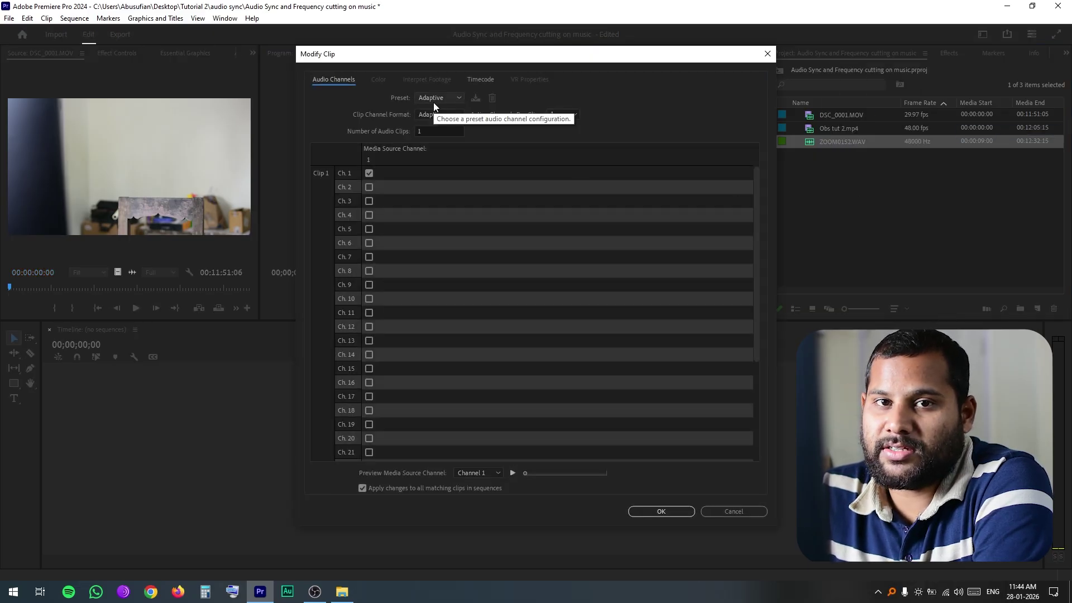
left_click(433, 99)
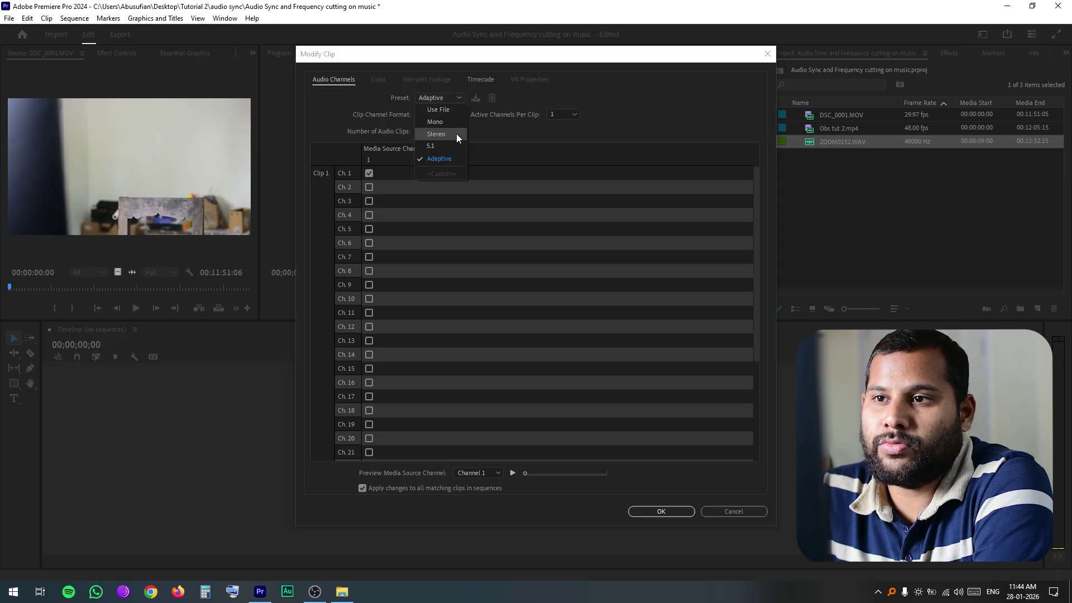
key("Escape")
key("m")
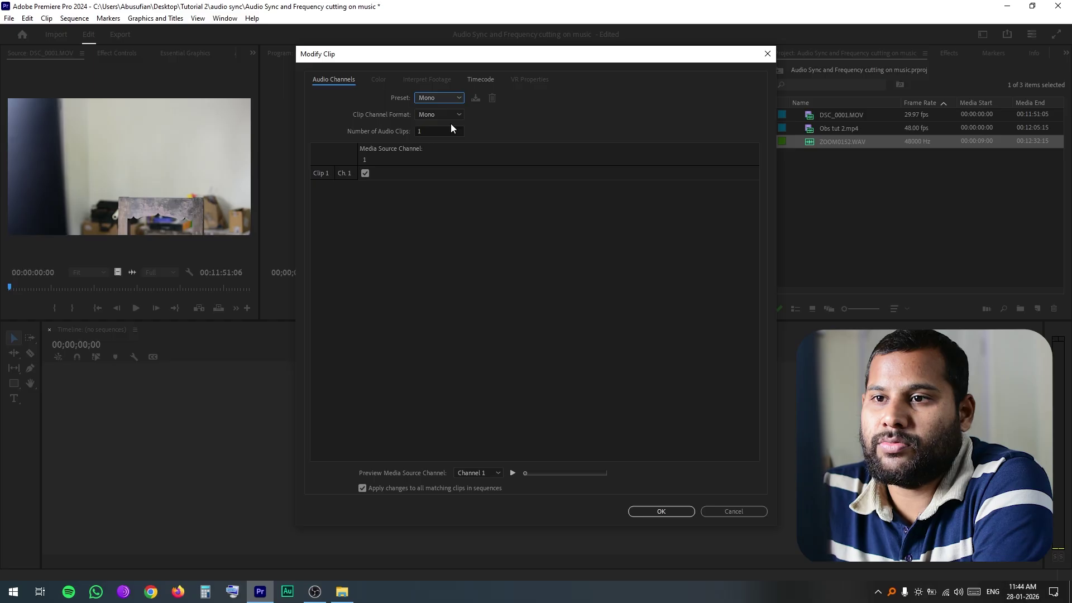
left_click(672, 513)
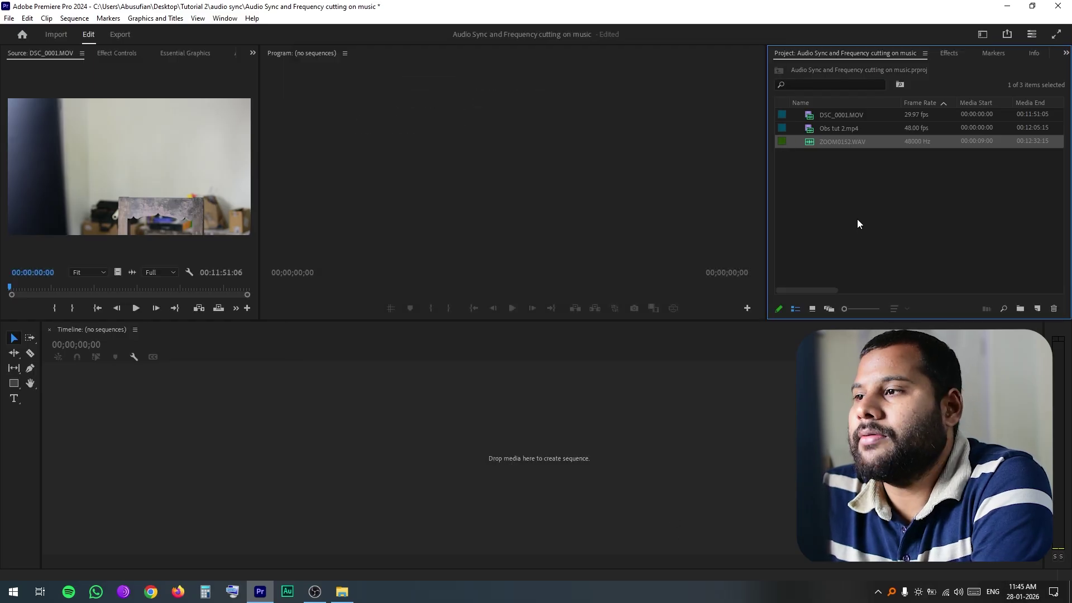
- Create a sequence from DSC_0001.MOV and move the playhead to 00:01:53:10
left_click(850, 115)
left_click_drag(835, 124, 492, 420)
left_click_drag(176, 353, 300, 369)
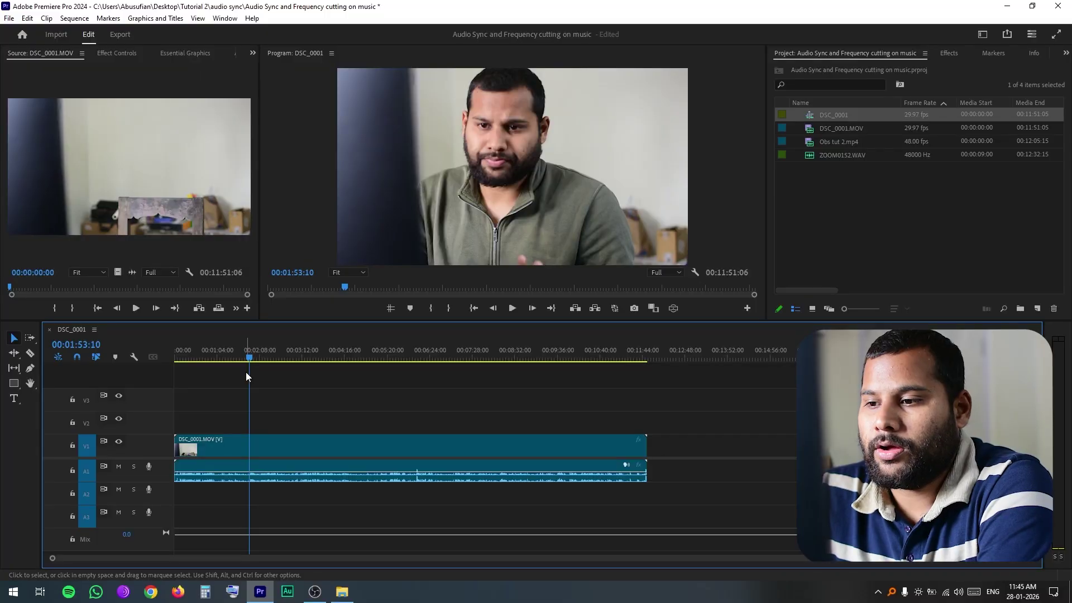
mouse_move(860, 207)
left_mouse_down()
mouse_move(855, 130)
mouse_move(848, 206)
left_mouse_up()
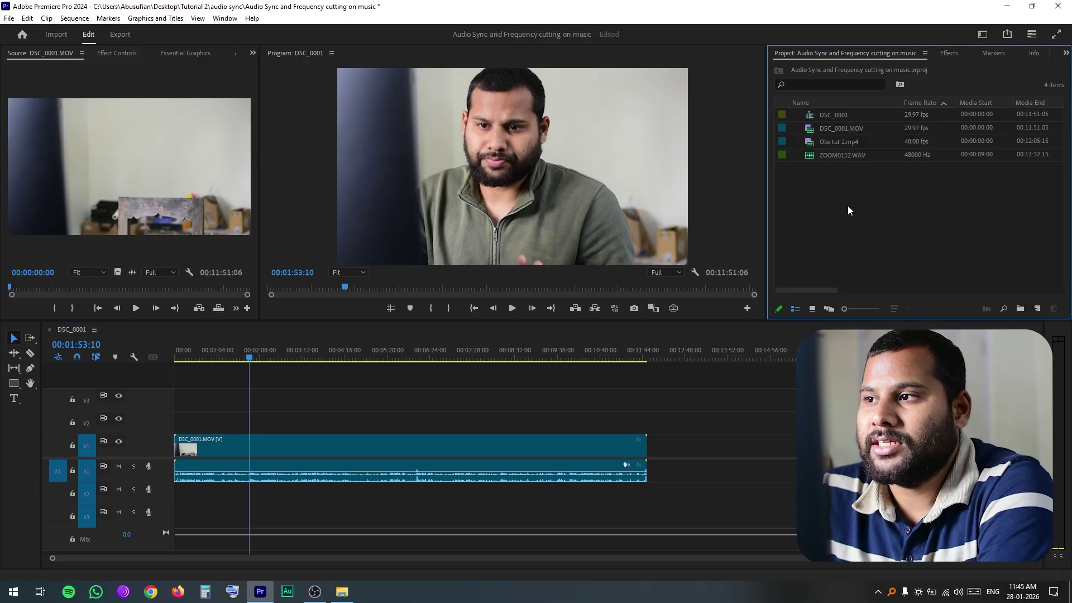
left_click(842, 156)
left_click(839, 142)
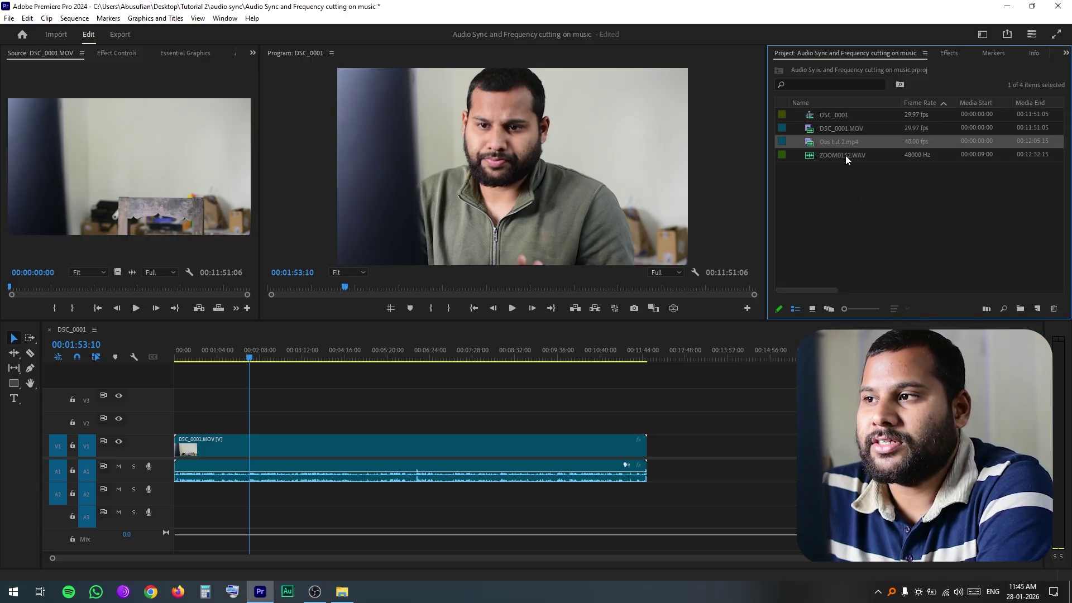
left_click(845, 128)
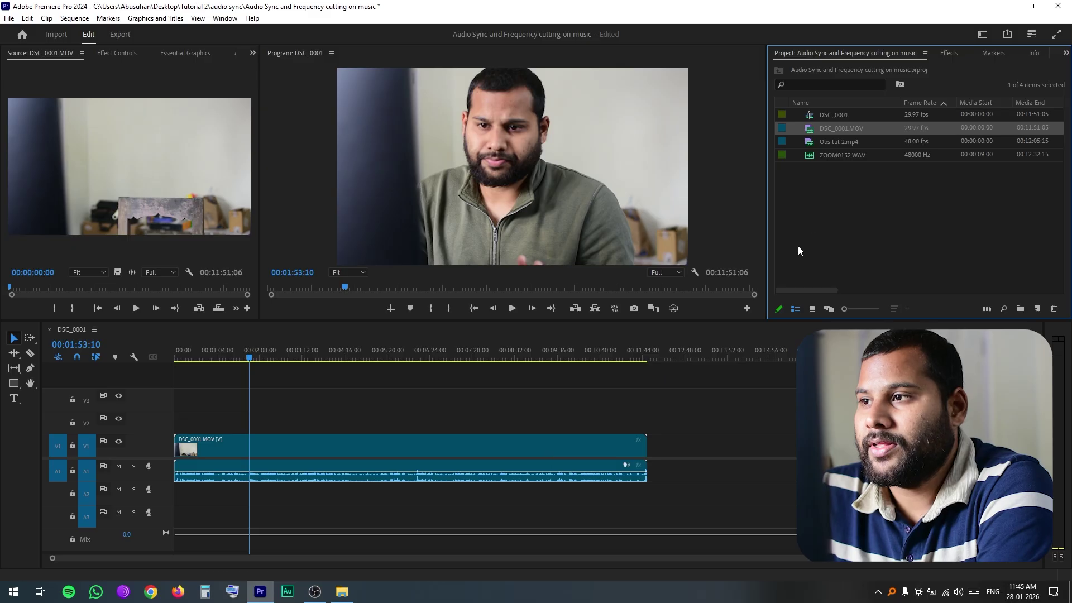
- Add Obs tut 2.mp4 to the sequence on V1 with DSC_0001.MOV above it on V2, both starting at the sequence's beginning
left_click(838, 144)
left_click_drag(833, 143, 184, 432)
left_click_drag(288, 403, 282, 429)
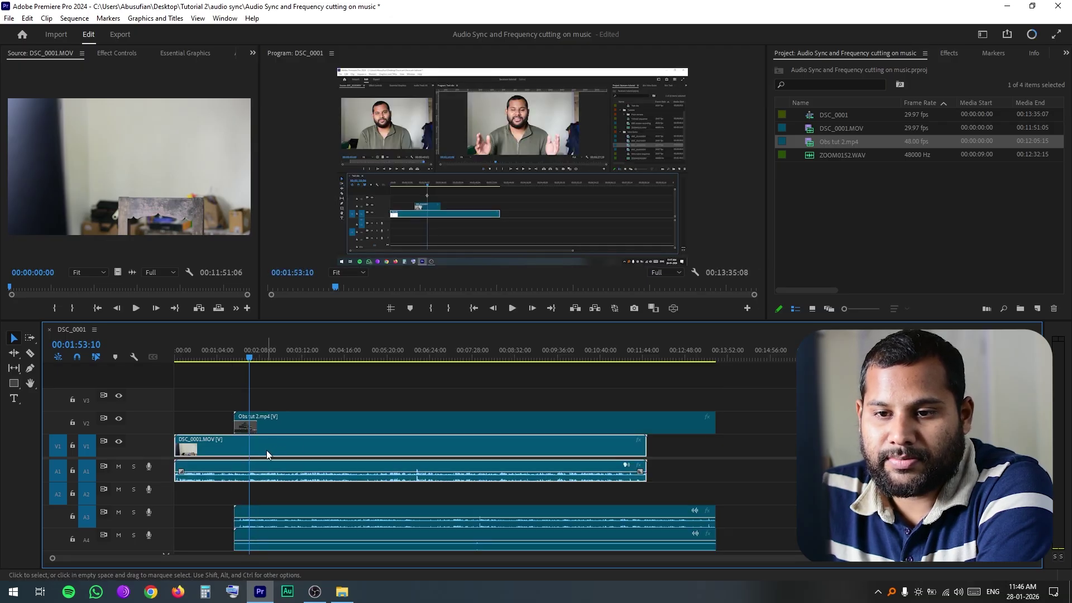
mouse_move(274, 433)
left_mouse_down()
mouse_move(285, 401)
mouse_move(283, 421)
left_mouse_up()
left_click(283, 421)
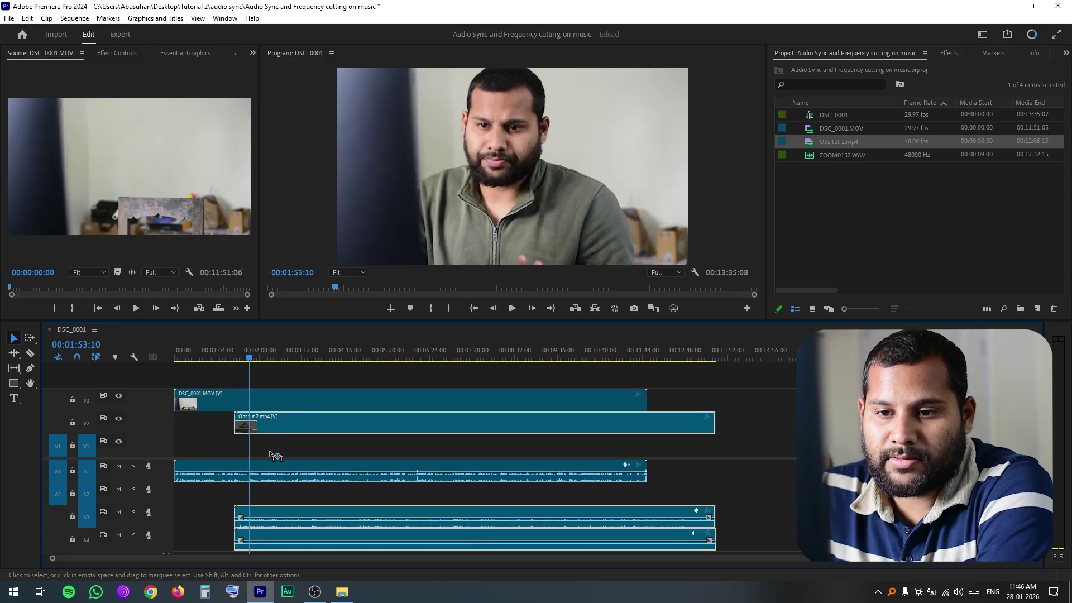
left_click_drag(266, 460, 283, 400)
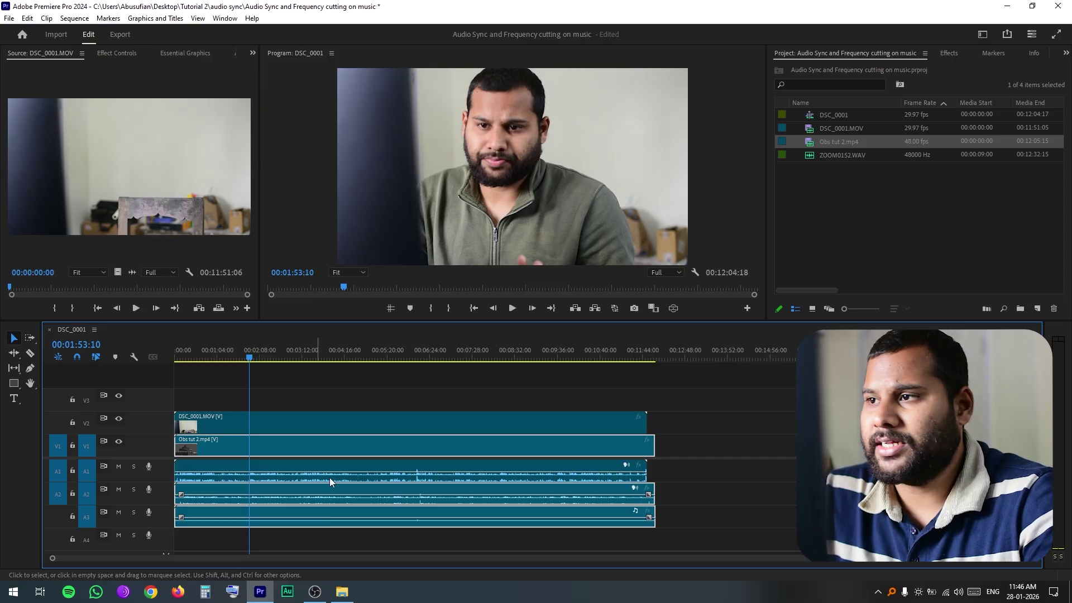
- Add ZOOM0152.WAV to audio track A4 and ripple delete the gap before it
left_click(841, 154)
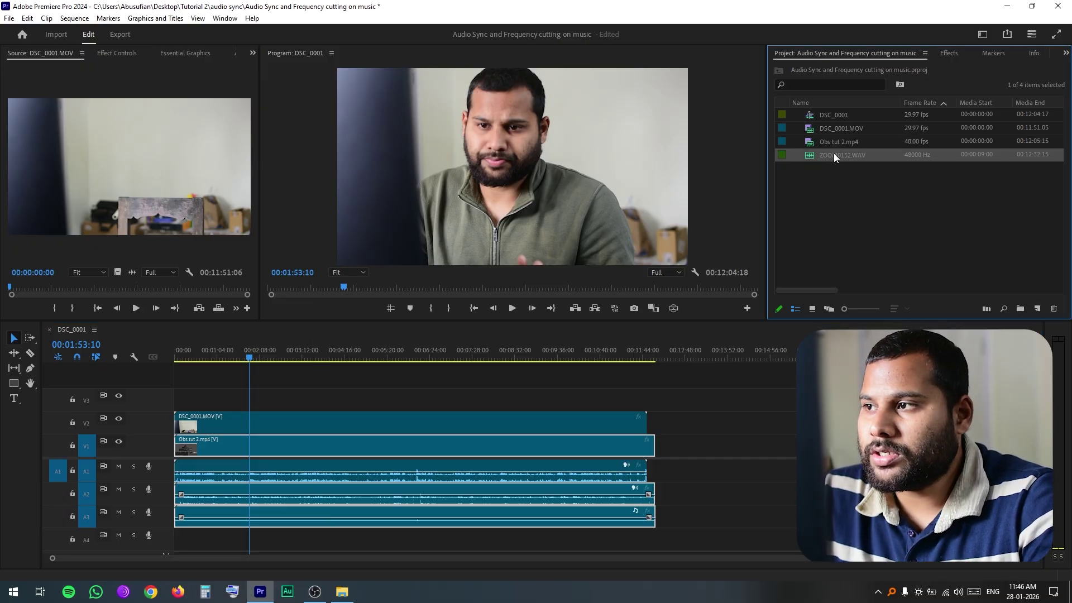
left_click_drag(834, 155, 595, 547)
right_click(554, 543)
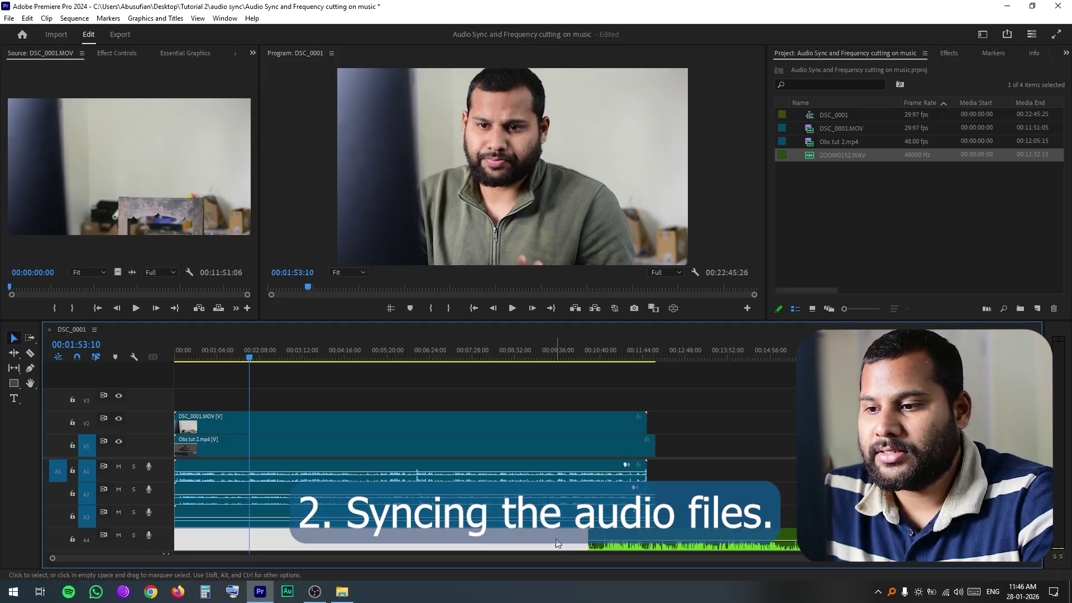
left_click(581, 545)
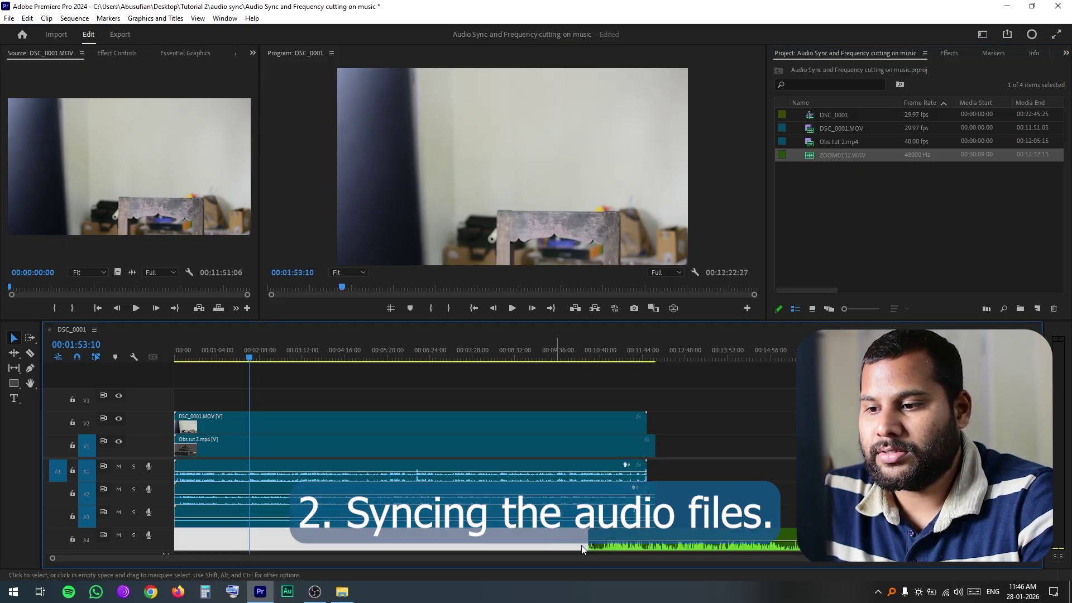
- Select all the video and audio clips in the sequence and synchronize them by audio
left_click_drag(539, 390, 525, 549)
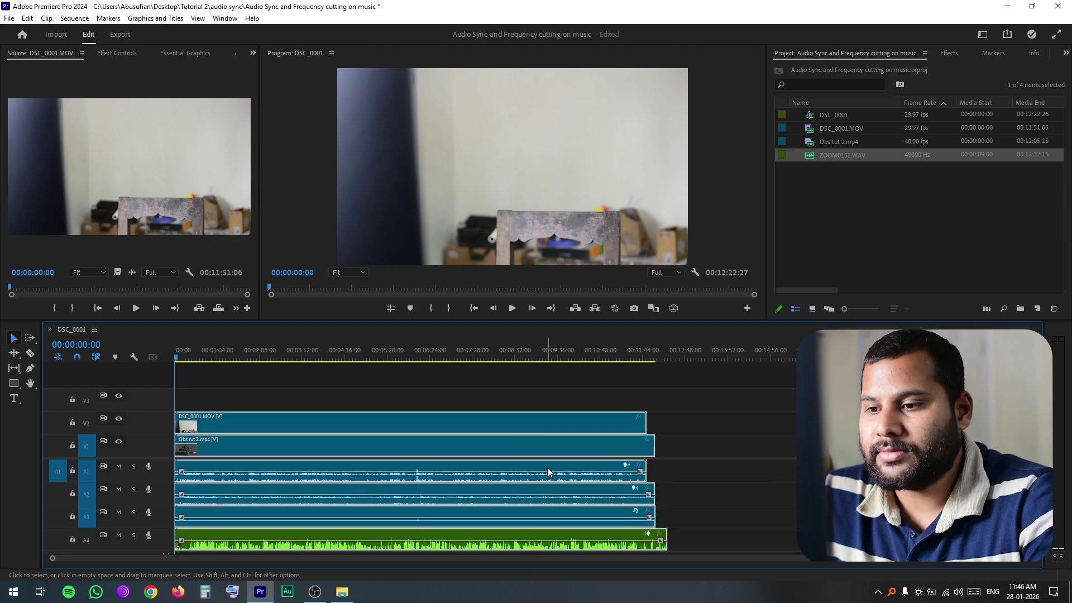
right_click(550, 445)
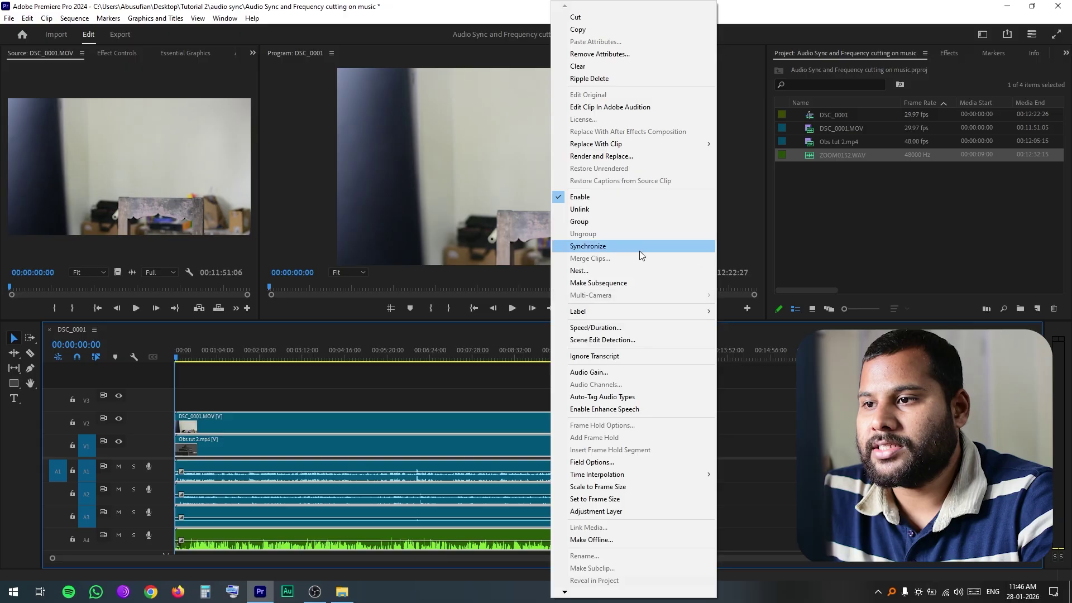
left_click(572, 246)
left_click(529, 353)
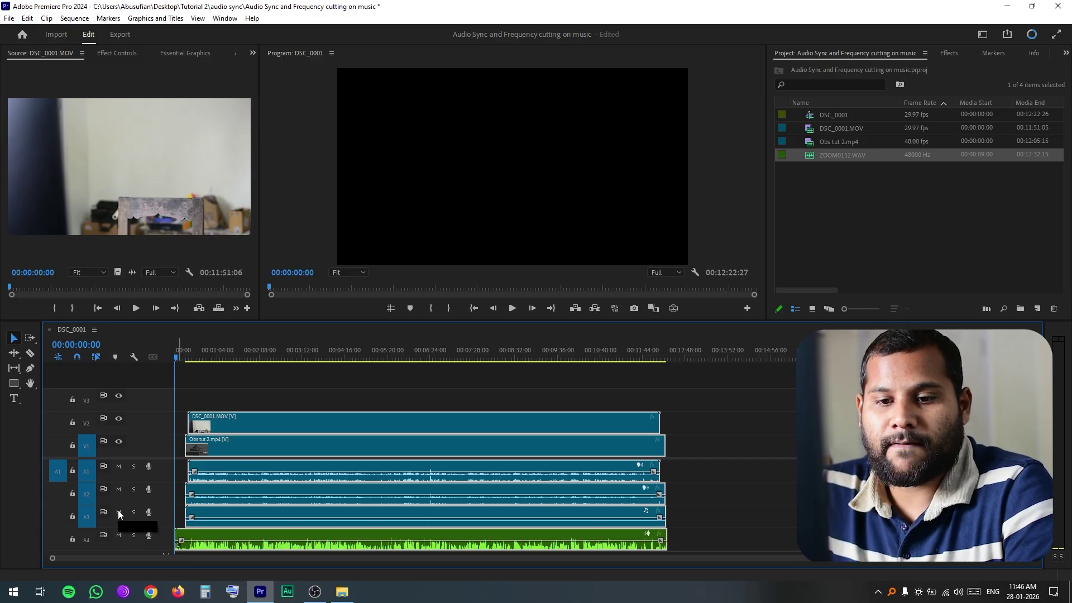
- Mute audio tracks A1 and A2 and play the sequence briefly from about 00:00:30 to check the sync
left_click(119, 491)
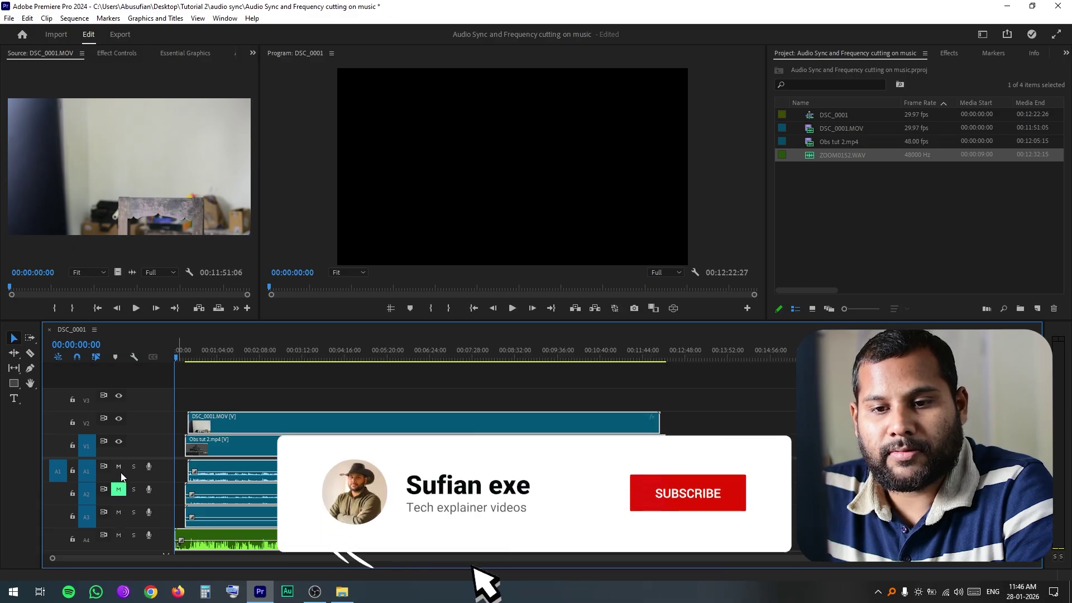
left_click(119, 467)
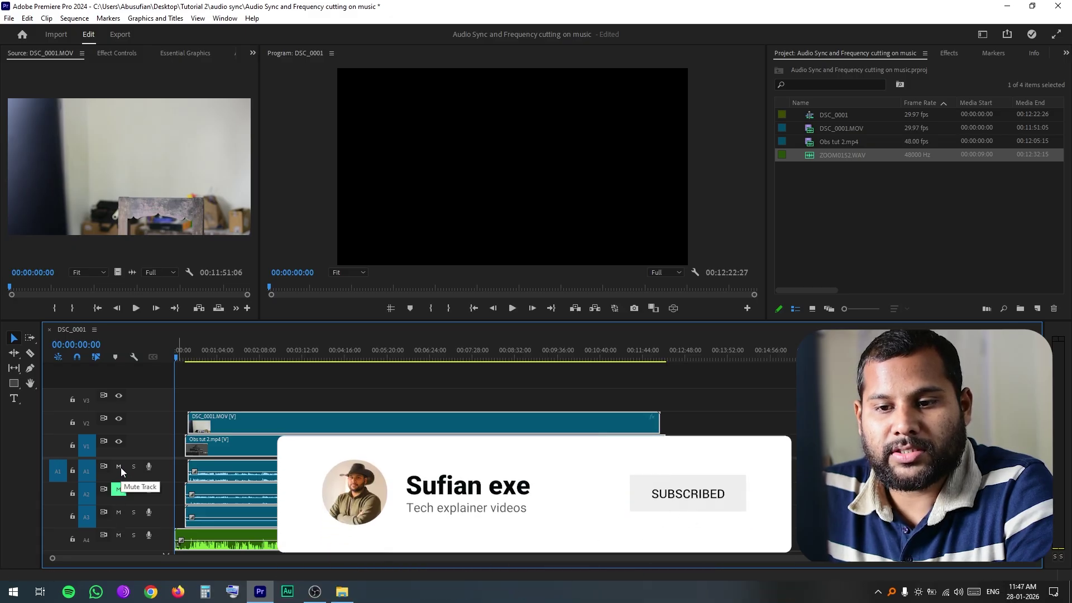
left_click(195, 358)
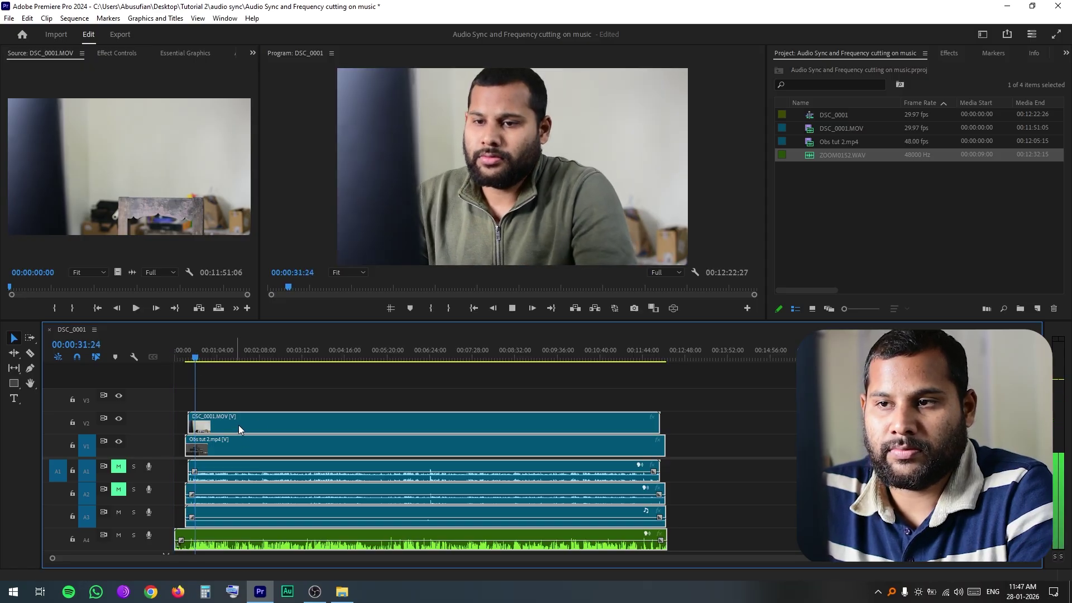
key("space")
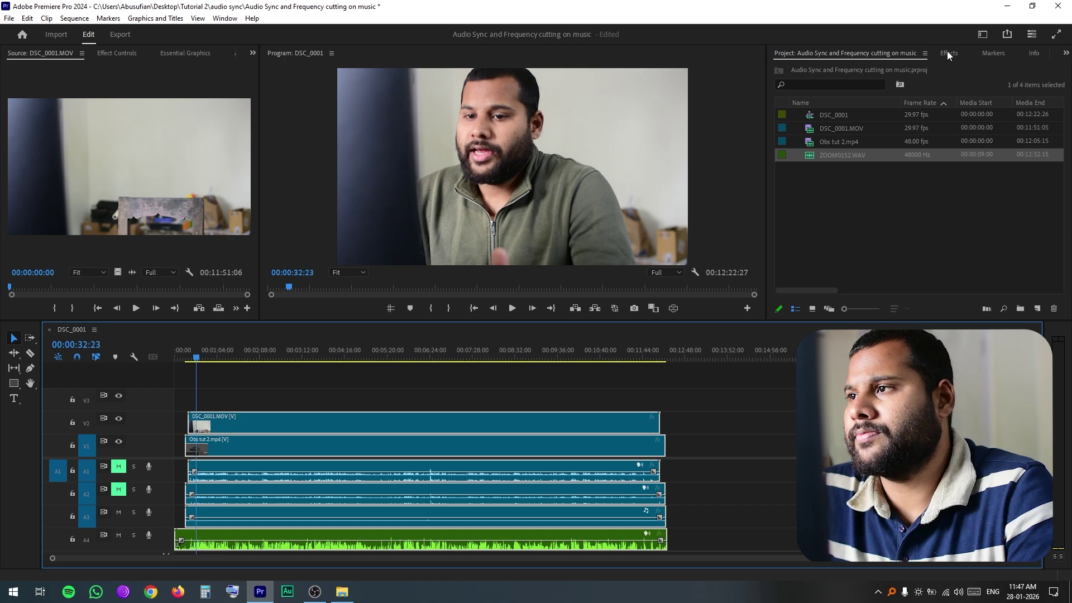
- Search the effects for "face" and apply the facecam shapes preset to the DSC_0001.MOV clip on V2
left_click(947, 53)
left_click(817, 62)
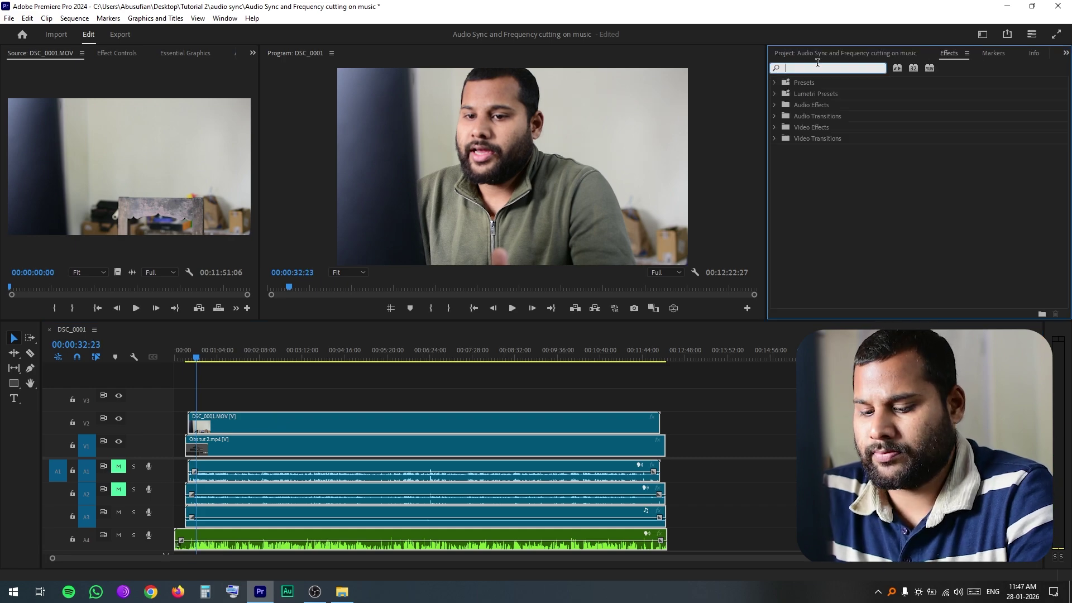
type("face")
left_click_drag(210, 430, 211, 428)
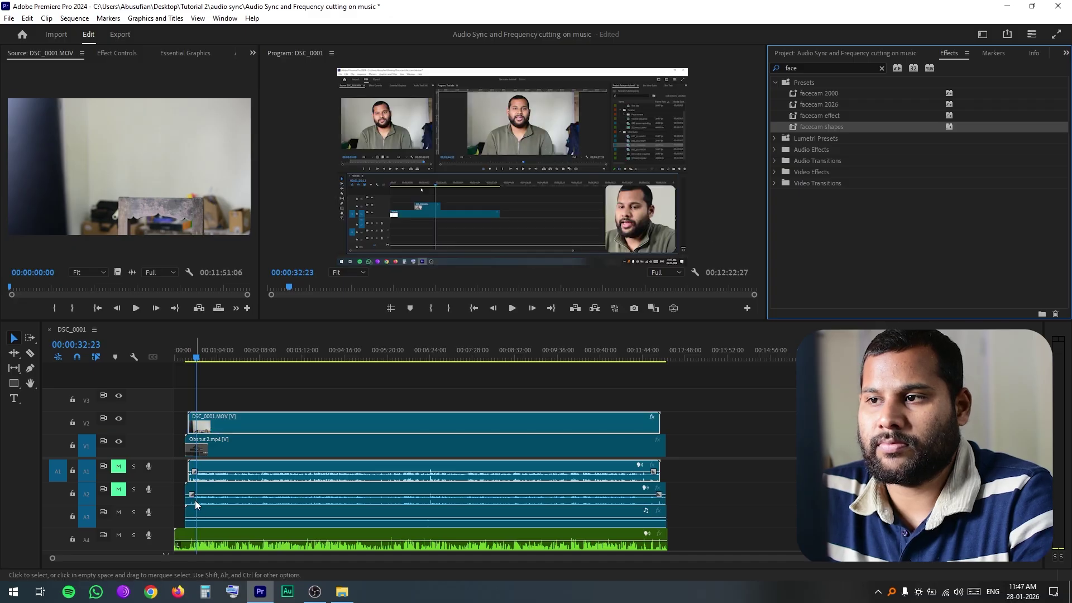
- Play the sequence from about 00:00:19 and near 00:00:50 to check the sync, and unmute audio tracks A1 and A2
left_click(189, 360)
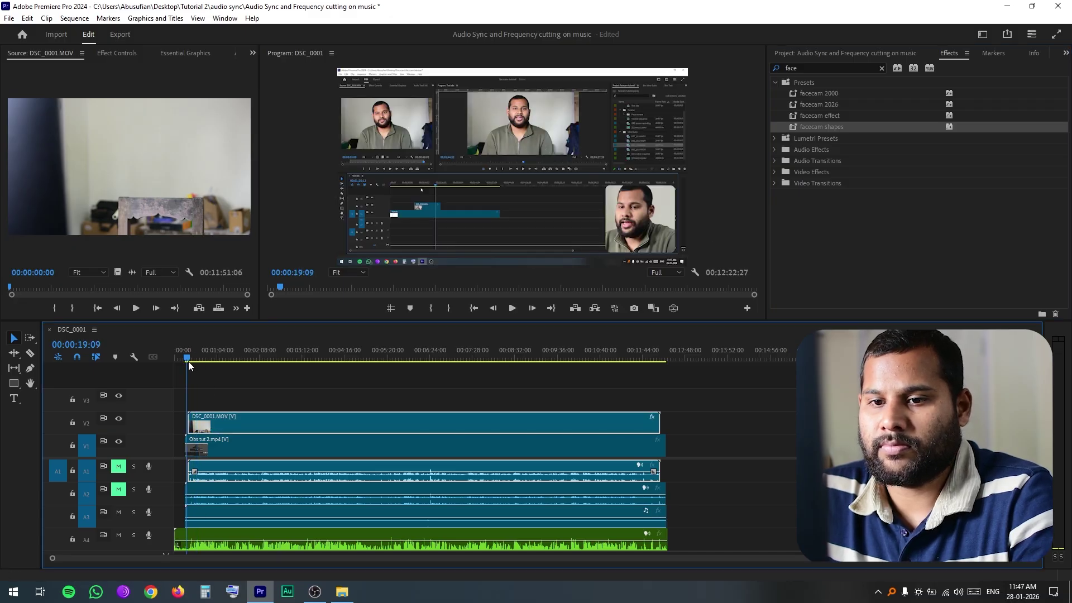
key("space")
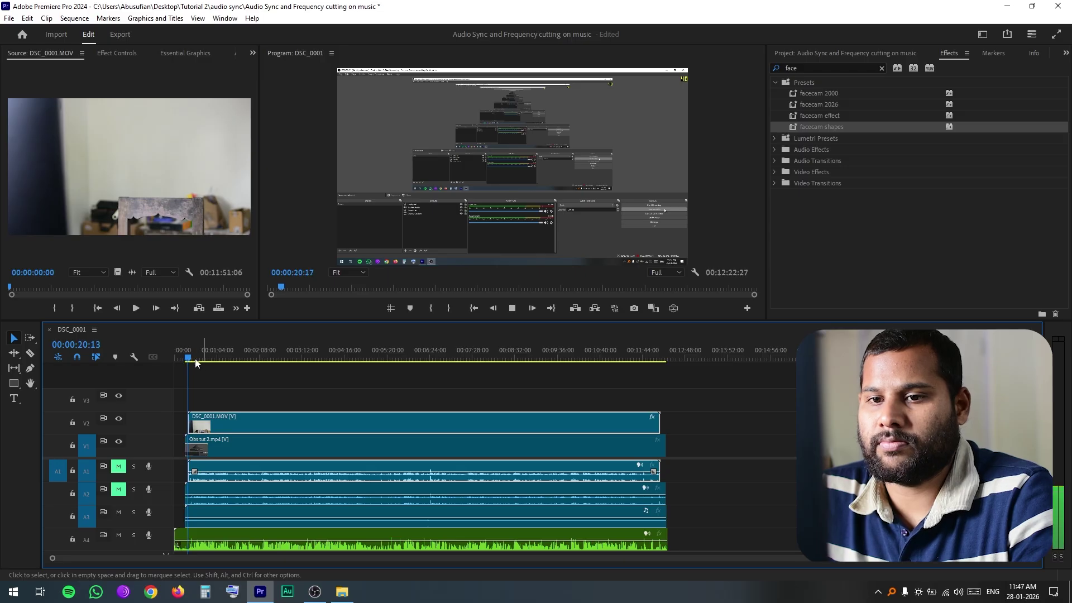
key("space")
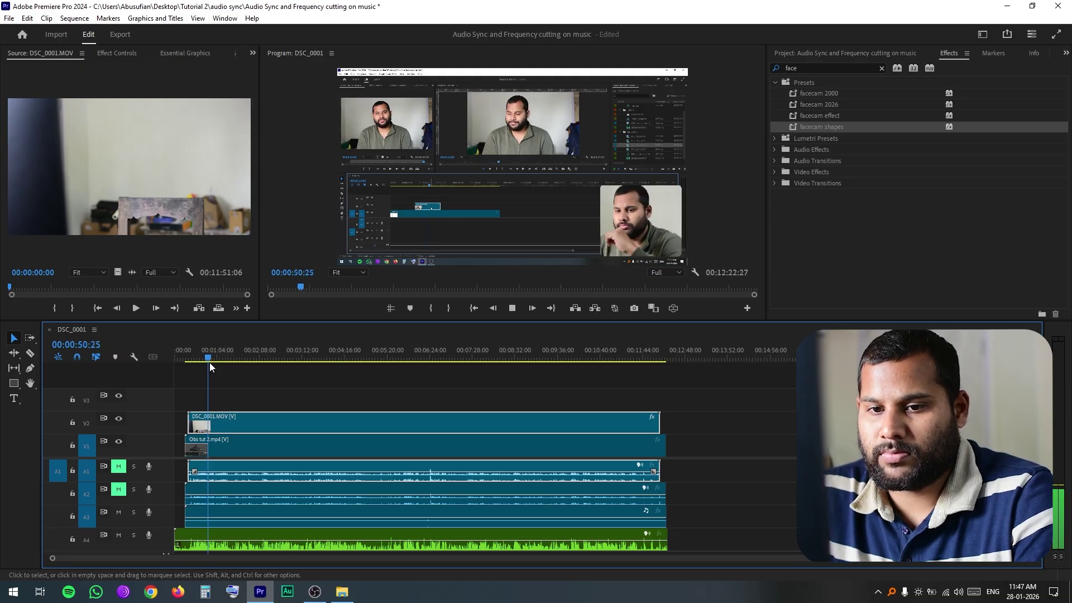
key("space")
left_click(118, 490)
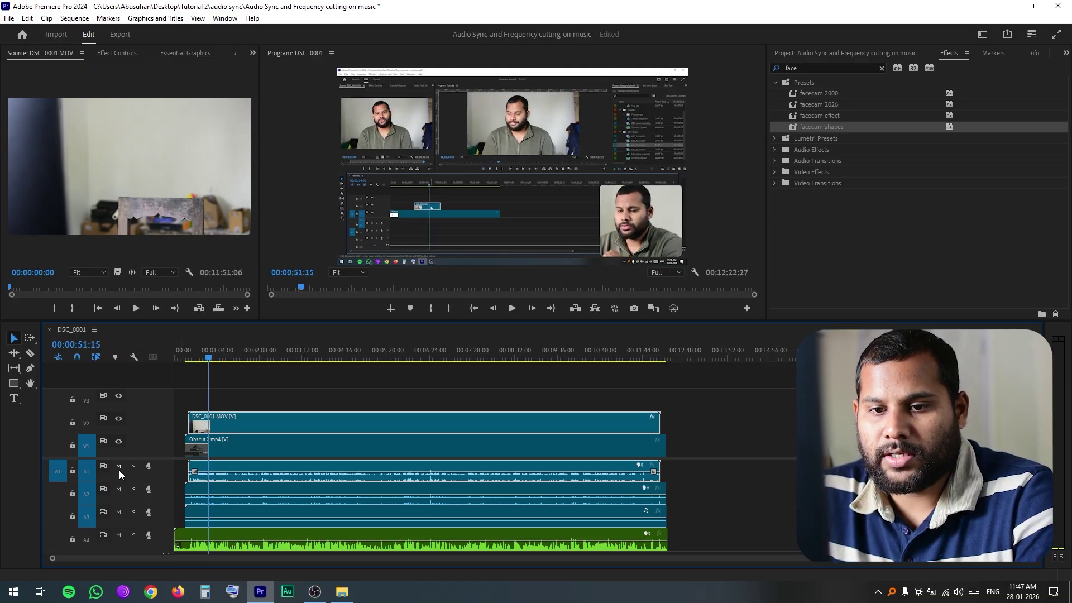